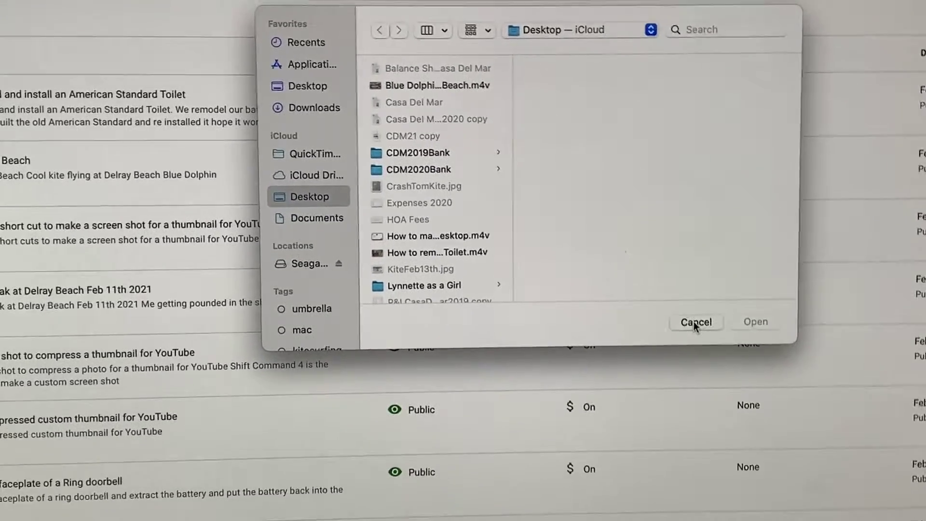
Step: Dismiss the file dialog and start a new screen recording from the File menu
click(699, 341)
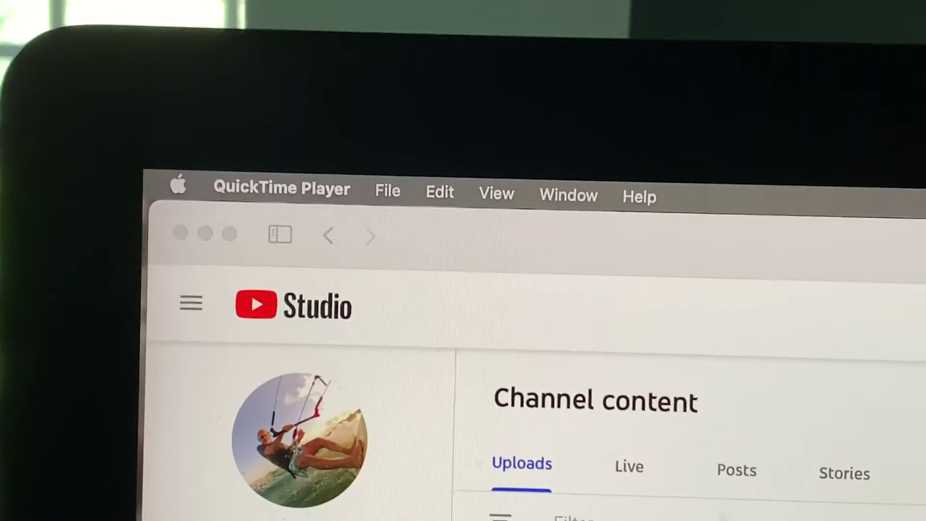
click(354, 187)
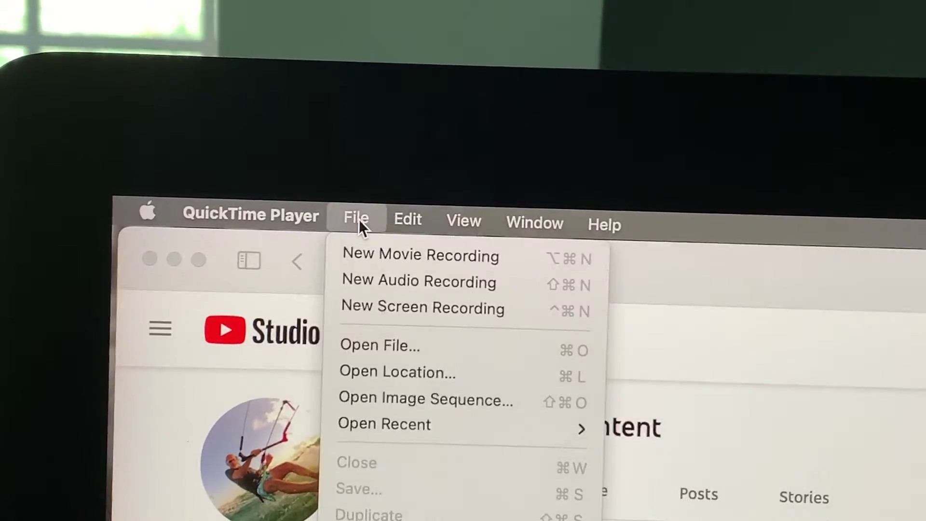
click(331, 295)
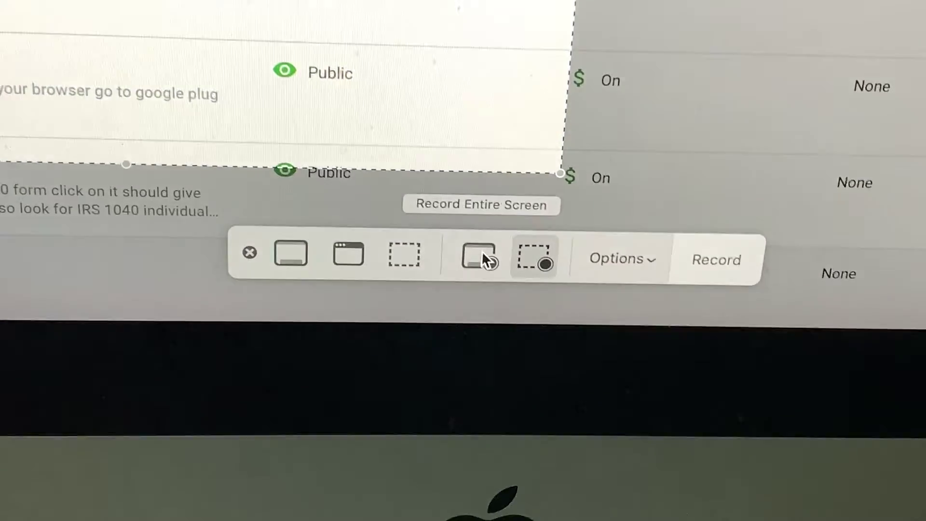
click(459, 269)
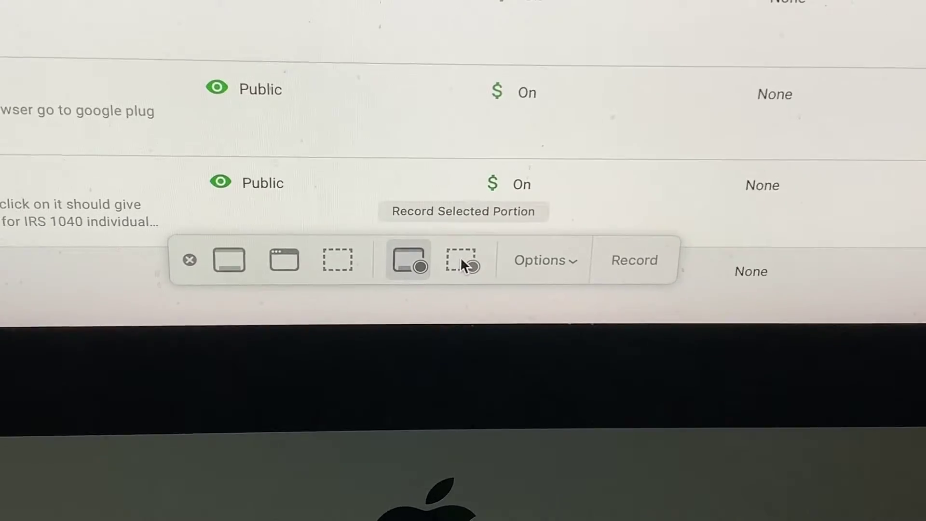
click(454, 265)
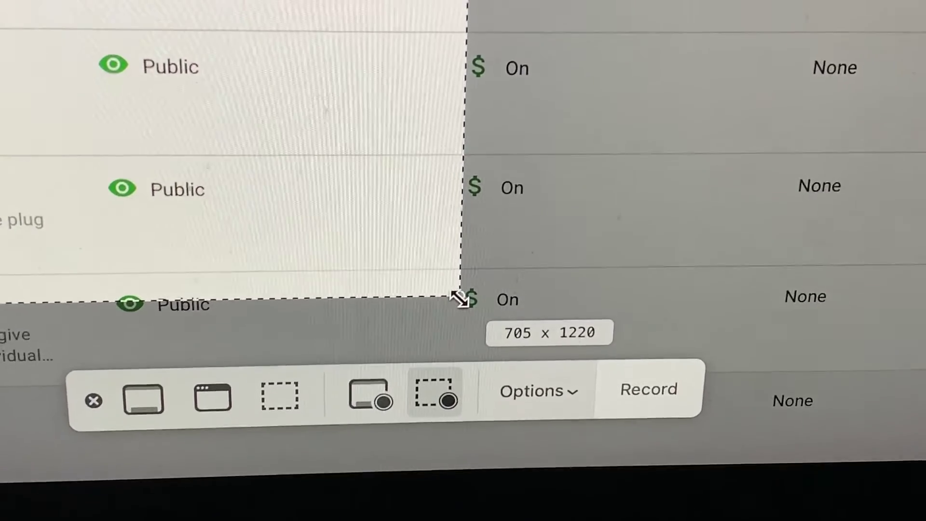
Step: Drag the capture region's corner until it is a portrait rectangle of about 724 × 1280
mouse_move(473, 304)
mouse_down()
mouse_move(489, 298)
mouse_move(443, 262)
mouse_up()
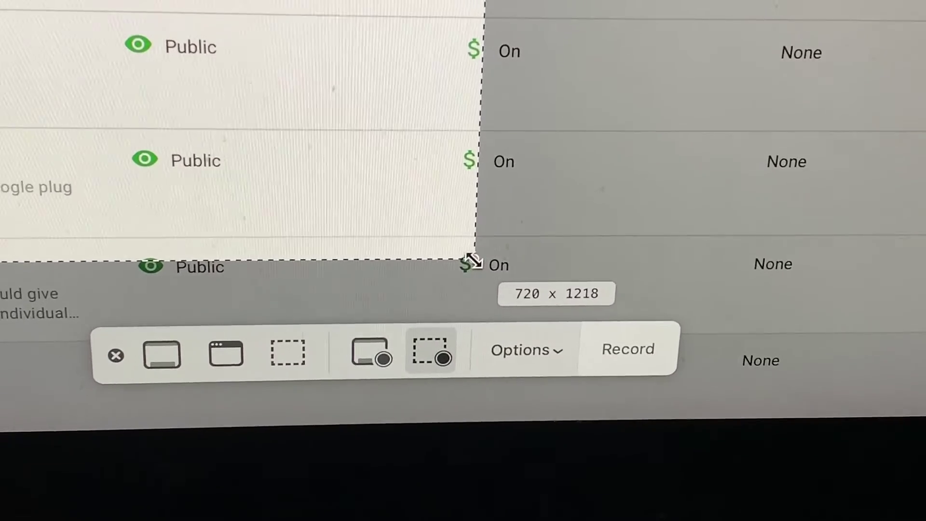
drag(467, 261, 513, 266)
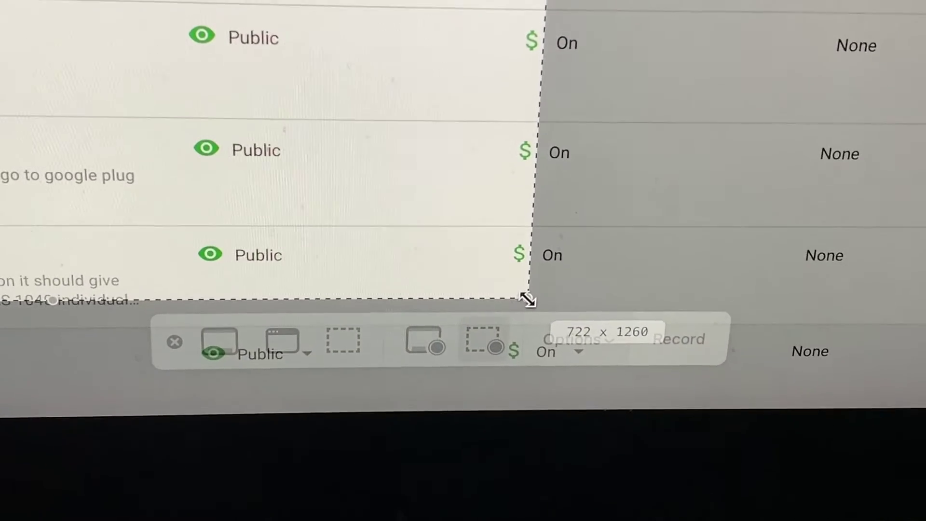
mouse_move(524, 317)
mouse_down()
mouse_move(540, 326)
mouse_move(547, 307)
mouse_up()
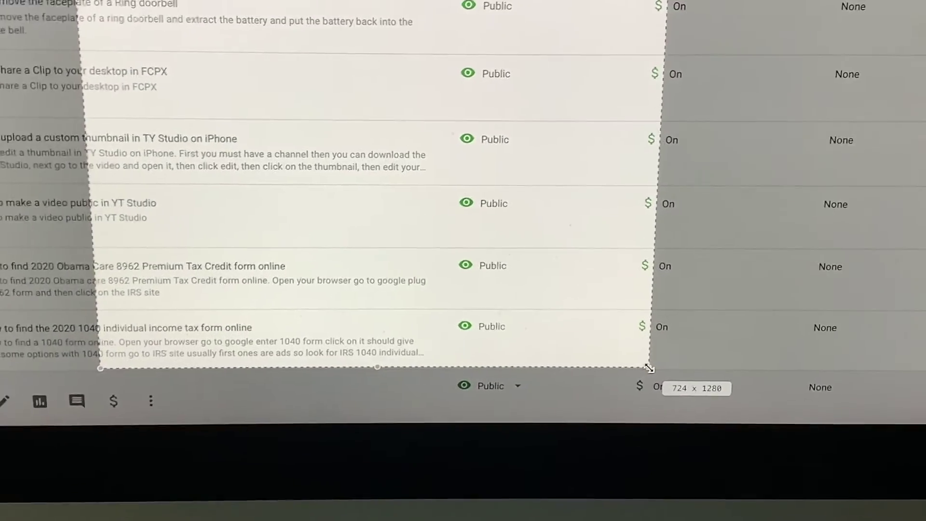
Step: Release the selection handle to lock in the portrait capture region
drag(621, 366, 621, 365)
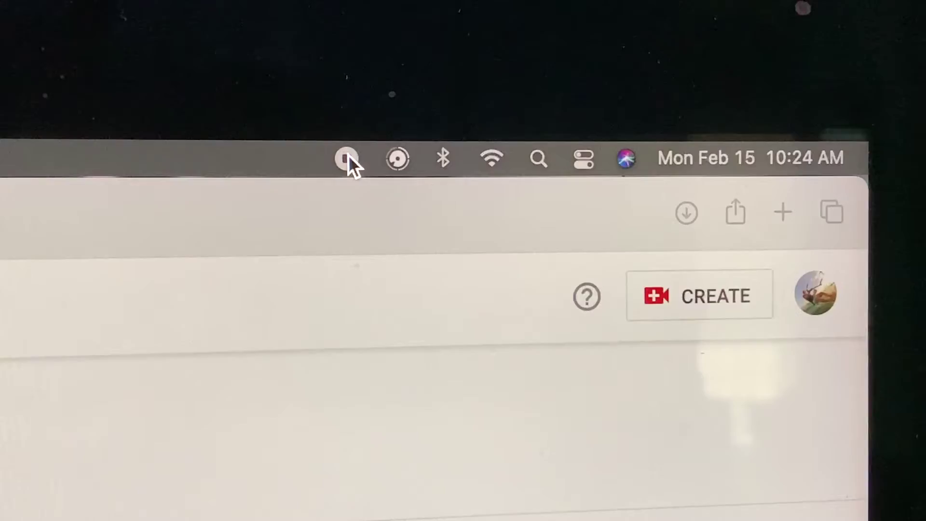
Step: Stop the screen recording from the menu bar
click(357, 159)
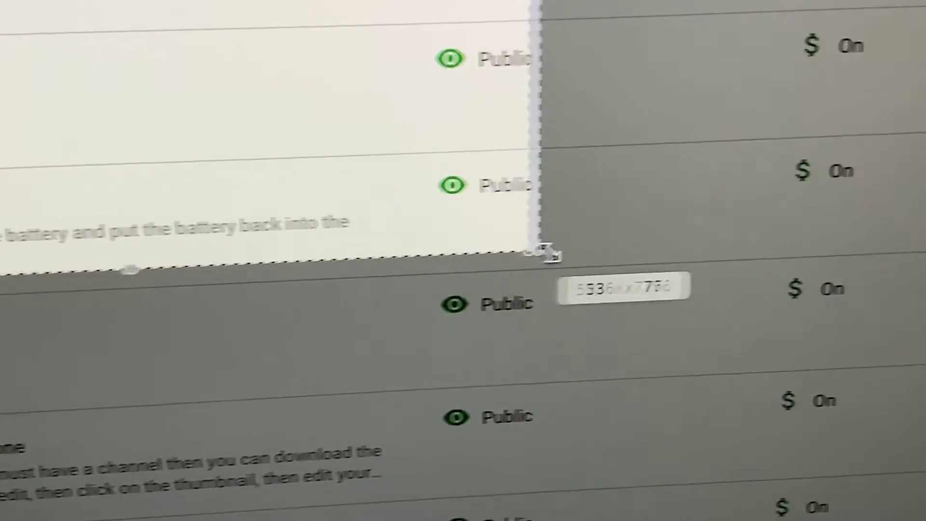
Step: Widen the new capture region past the Public column to the None column, about 953 × 945
drag(649, 245, 593, 251)
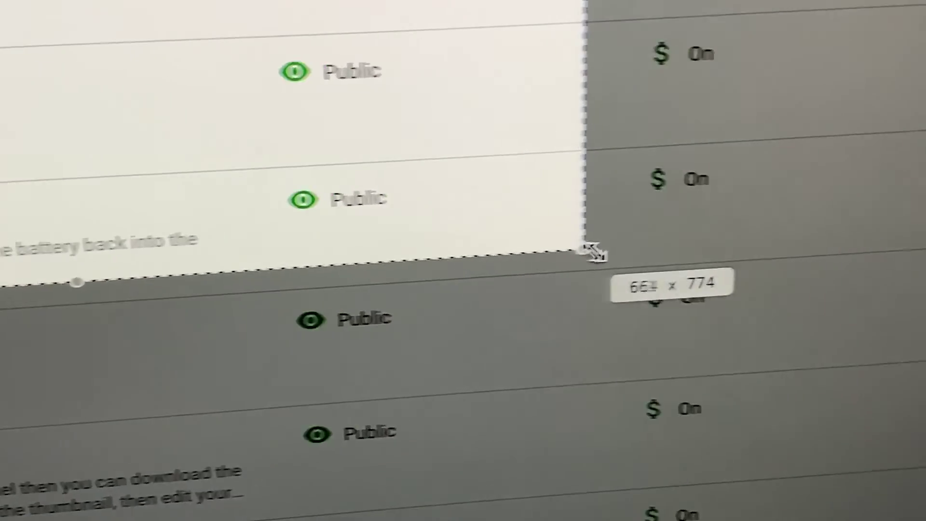
drag(569, 281, 865, 250)
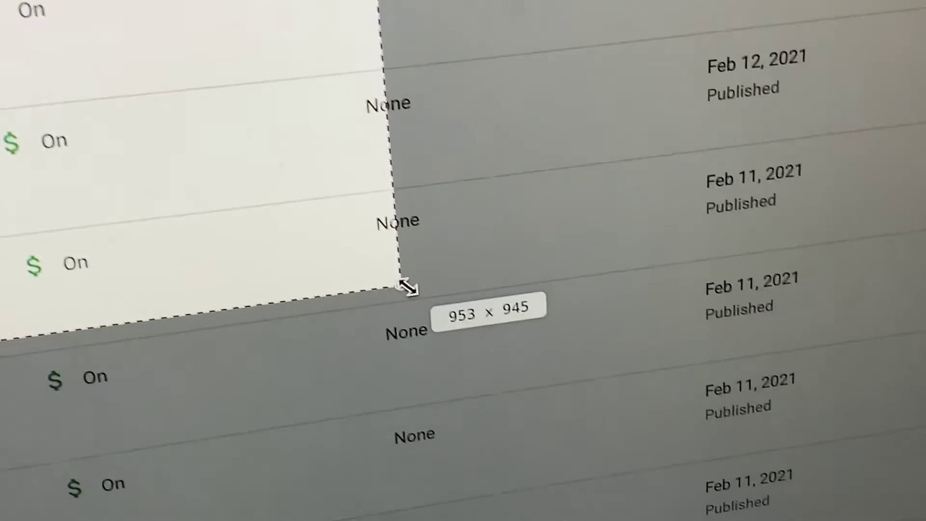